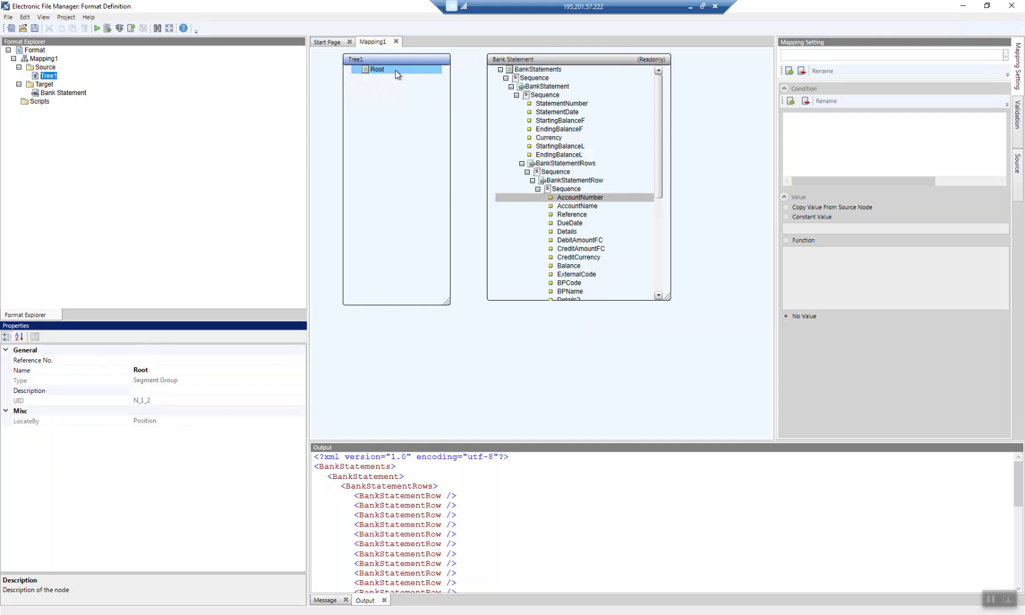
- Add a standard segment under the Root node of Tree1 and select it
right_click(396, 69)
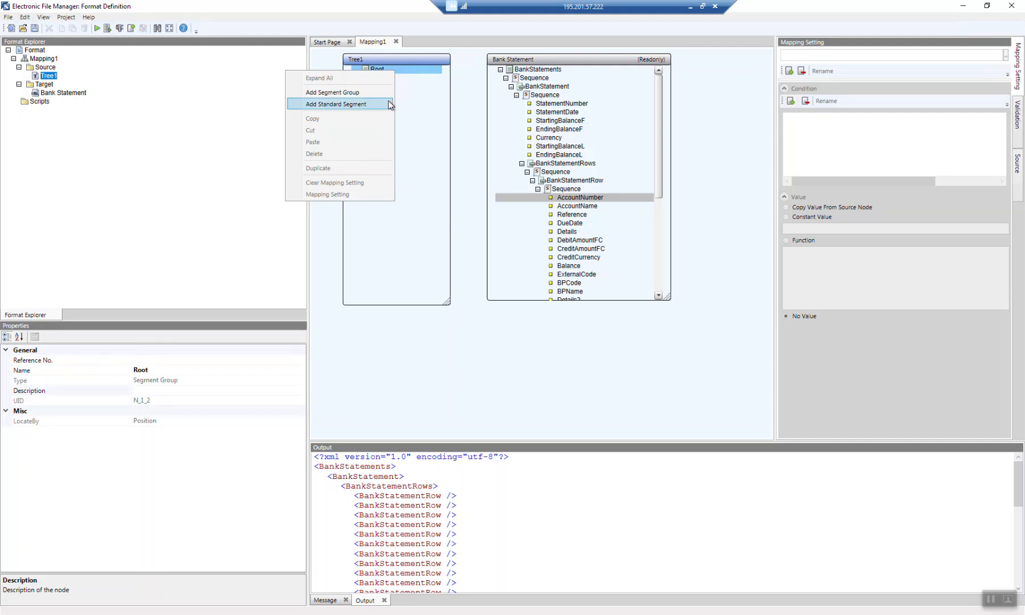
click(336, 104)
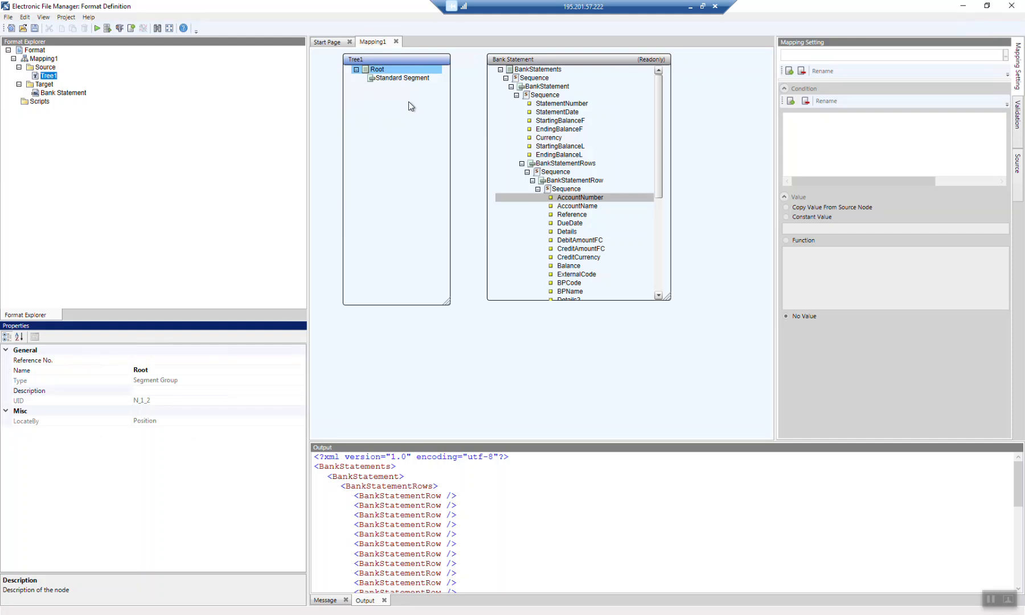
click(411, 83)
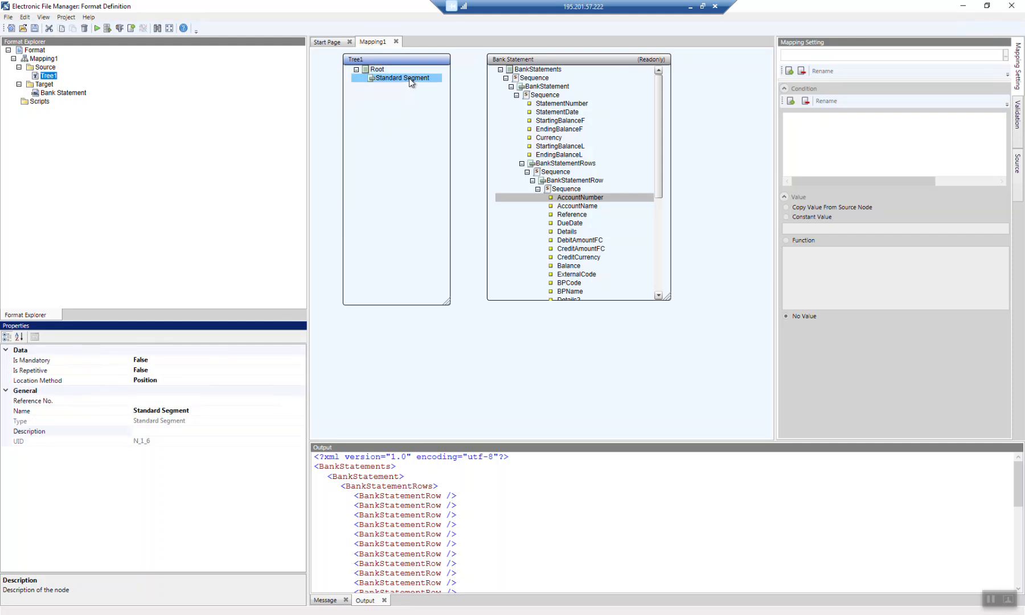
click(378, 70)
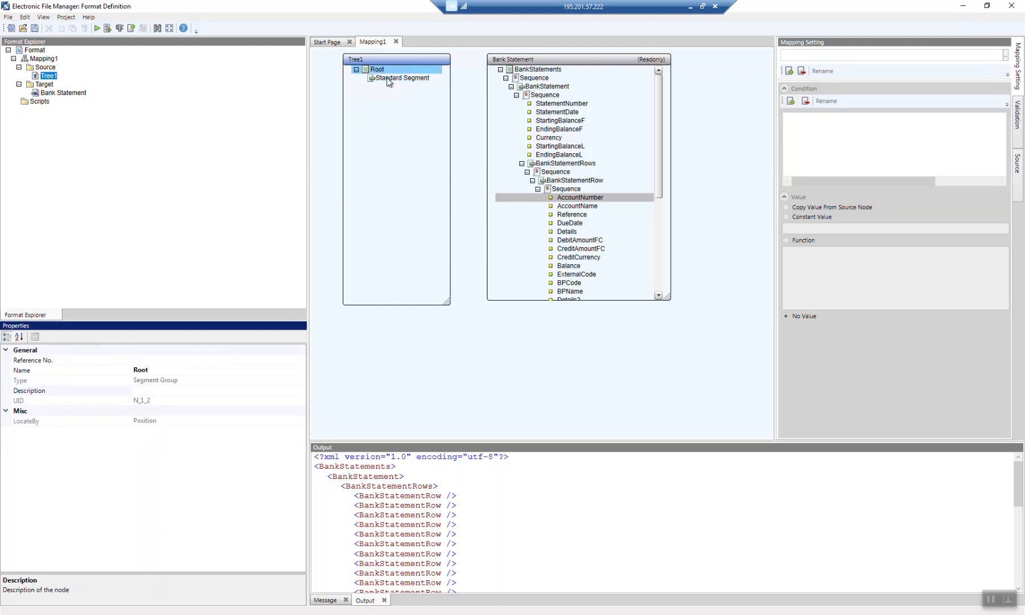
click(387, 77)
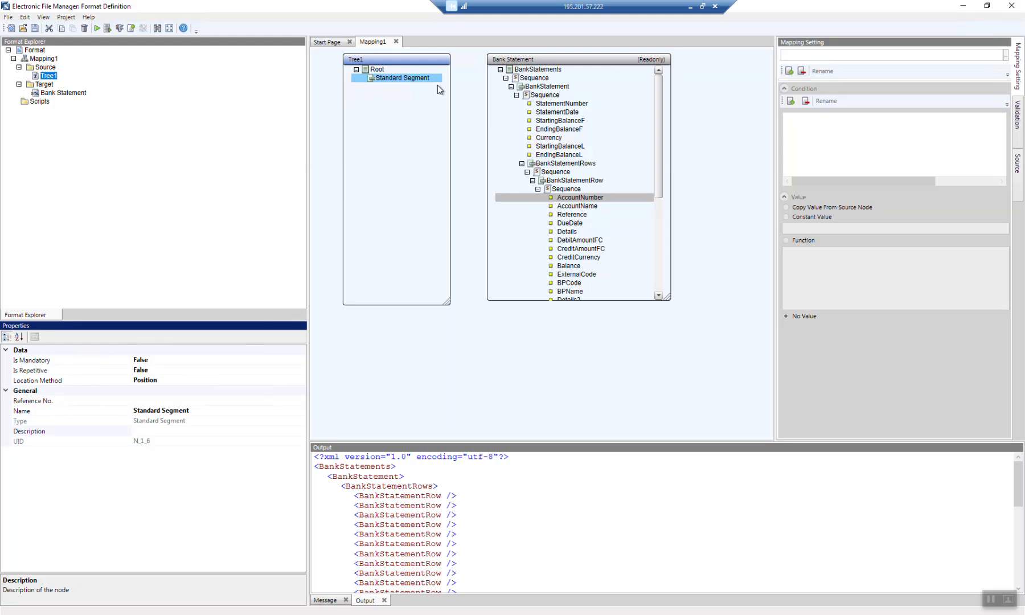
- Set both the name and the reference number of the new standard segment to Lines
click(201, 407)
text(Line)
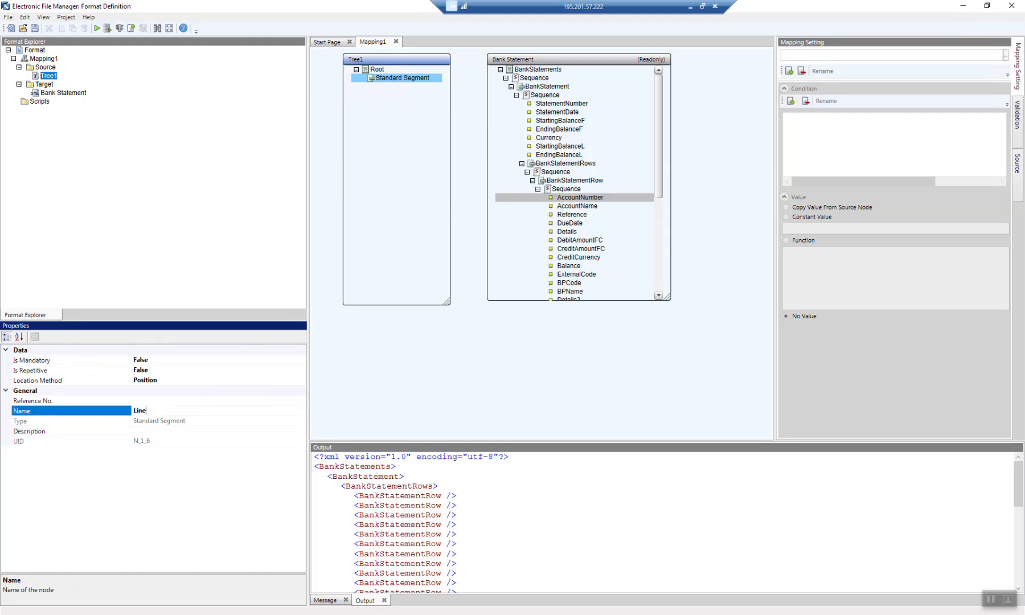
text(s)
click(140, 402)
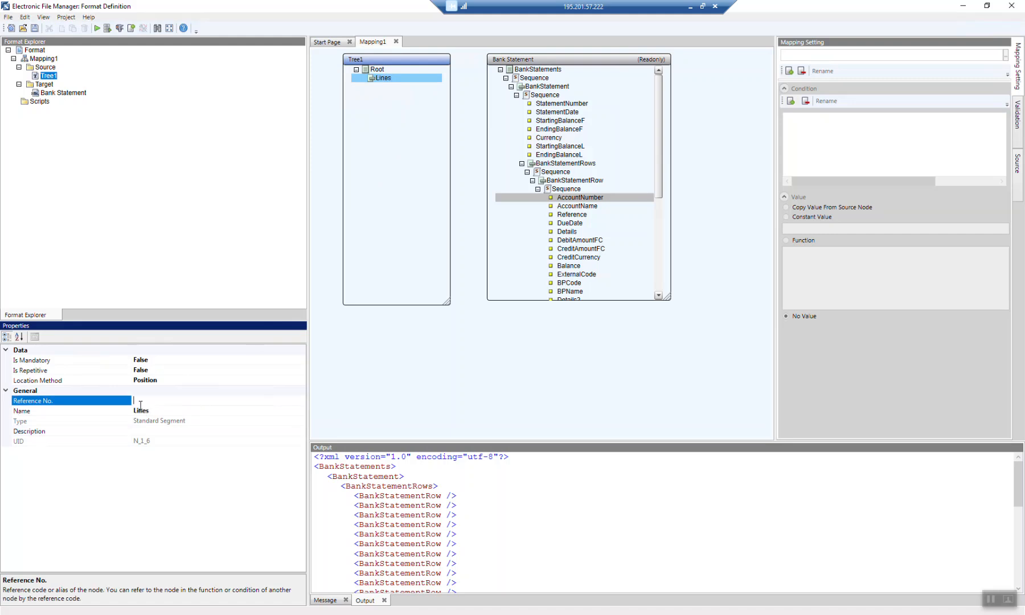
text(Lines)
key(Return)
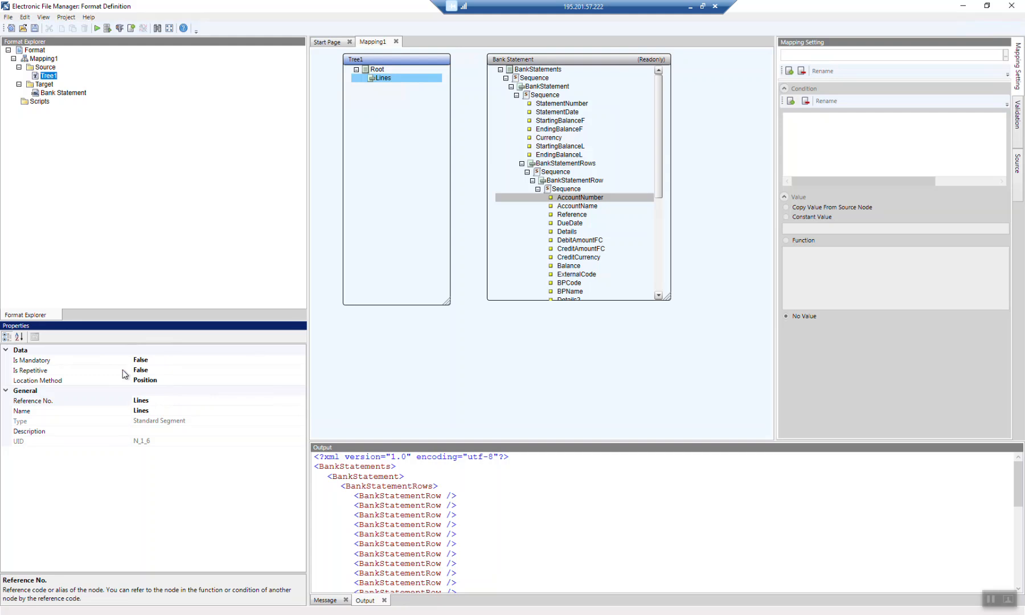
- Make the Lines segment repetitive by setting Is Repetitive to True
click(170, 371)
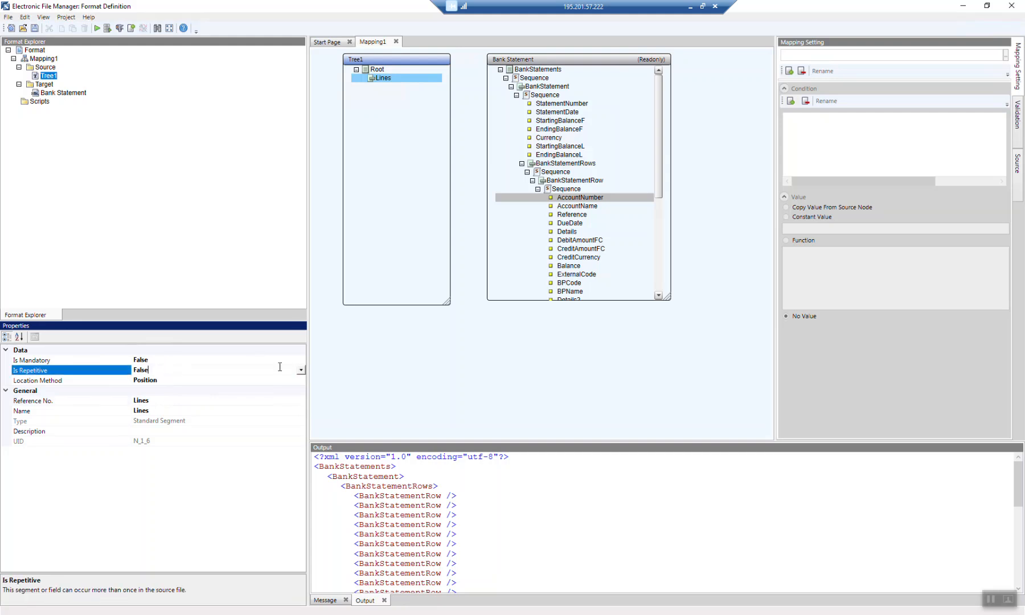
click(300, 370)
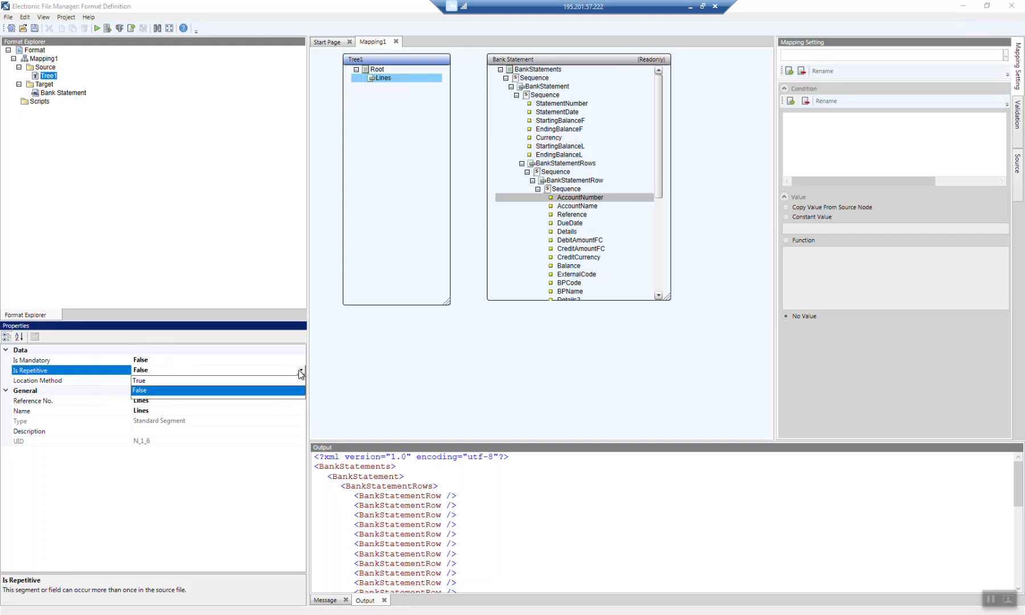
click(264, 380)
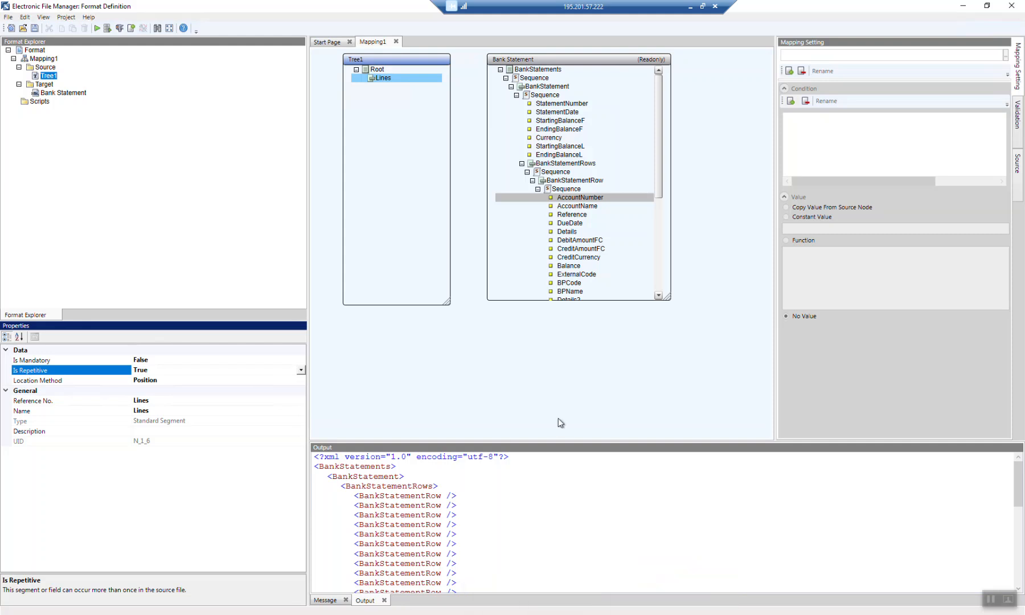
- Switch to File Explorer and open transaction-statement_01-Jul-2024_31-Jul-2024.csv from the BankStatementProcessing folder in Notepad
key(alt+Tab)
key(alt+Tab)
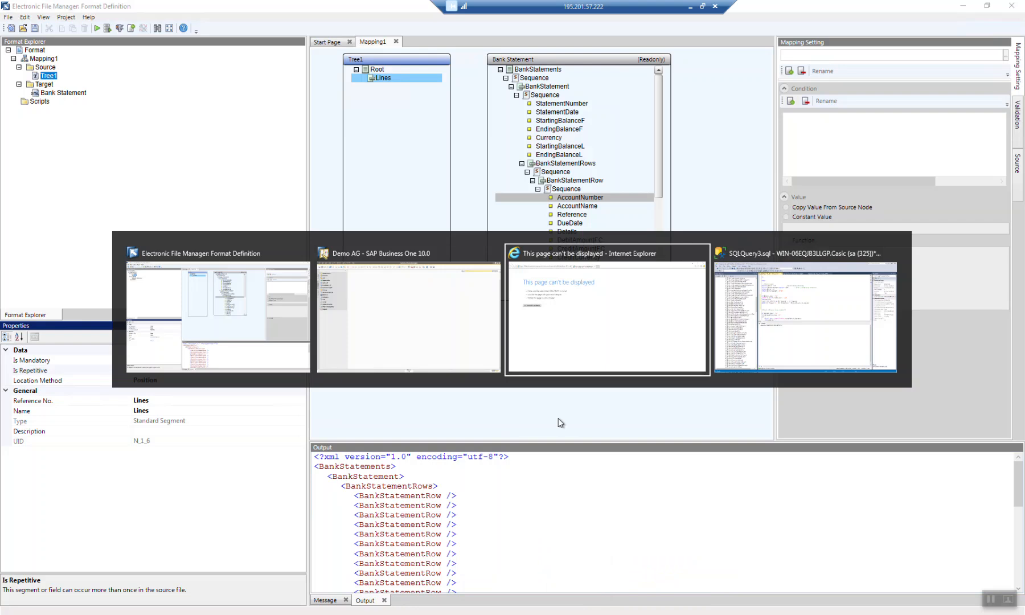
key(alt+shift+Tab)
key(alt+shift+Tab)
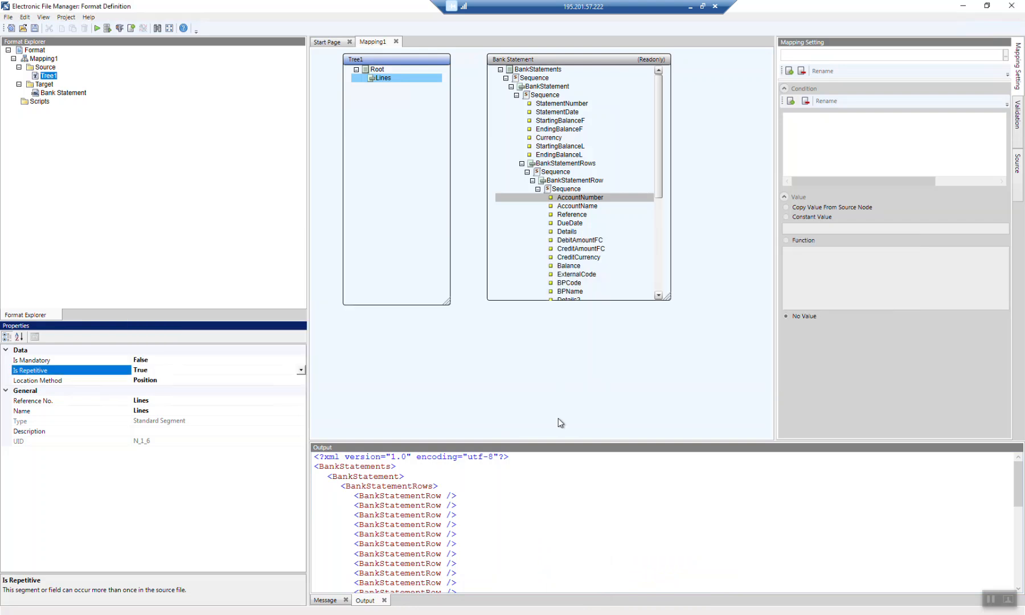
key(super+e)
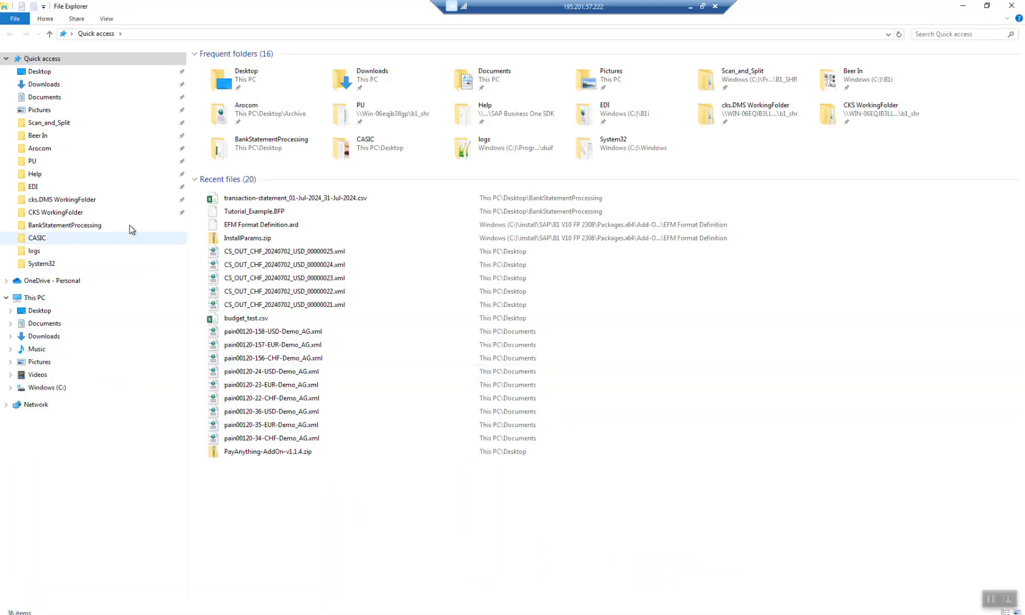
click(128, 227)
right_click(257, 63)
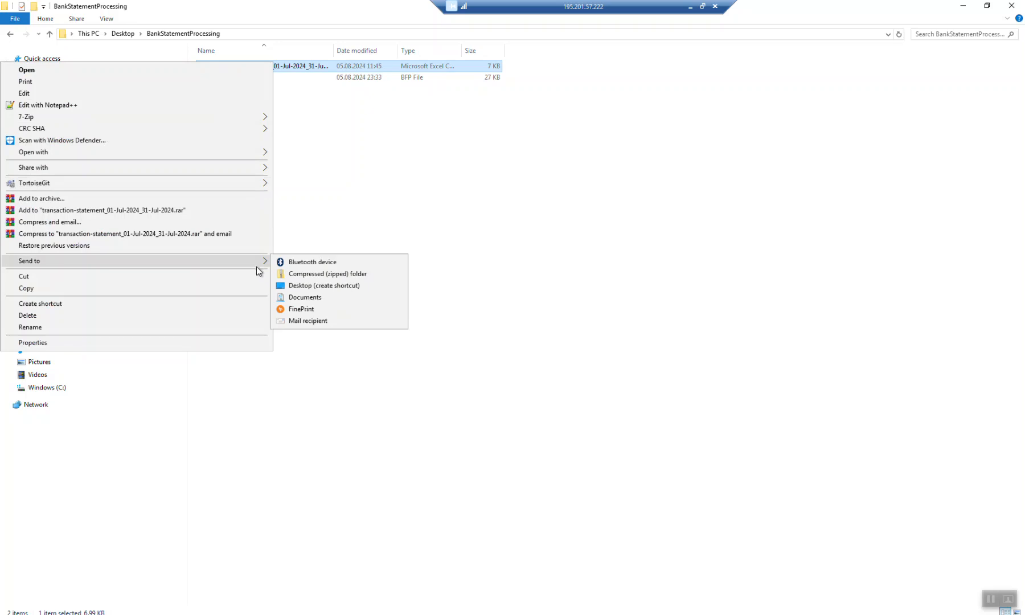
mouse_move(263, 151)
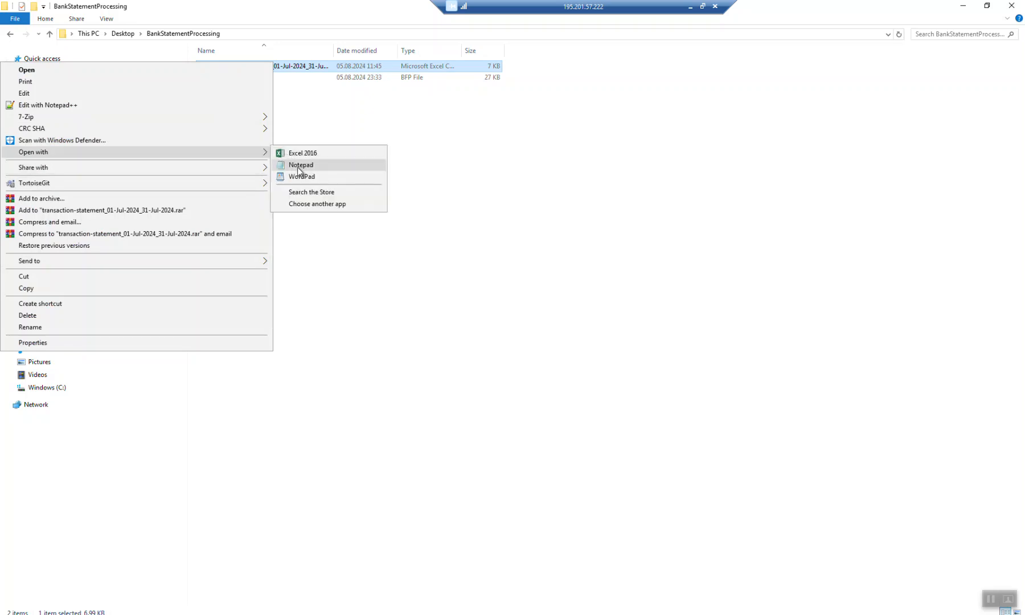
click(304, 168)
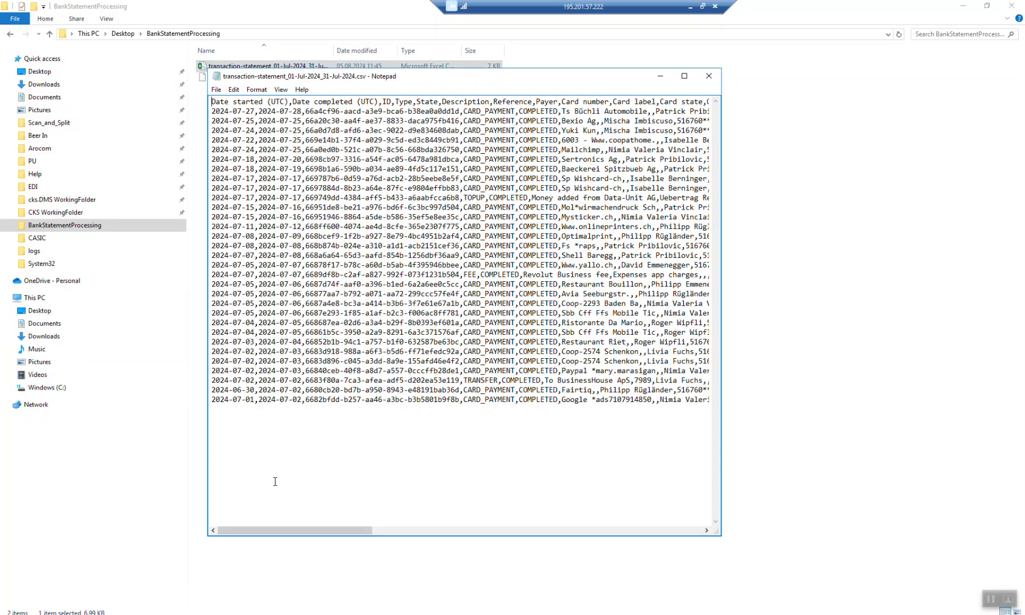
- Examine the header and transaction columns of the CSV file, close it and return to Electronic File Manager
right_click(470, 528)
click(470, 529)
drag(503, 530, 606, 518)
click(349, 111)
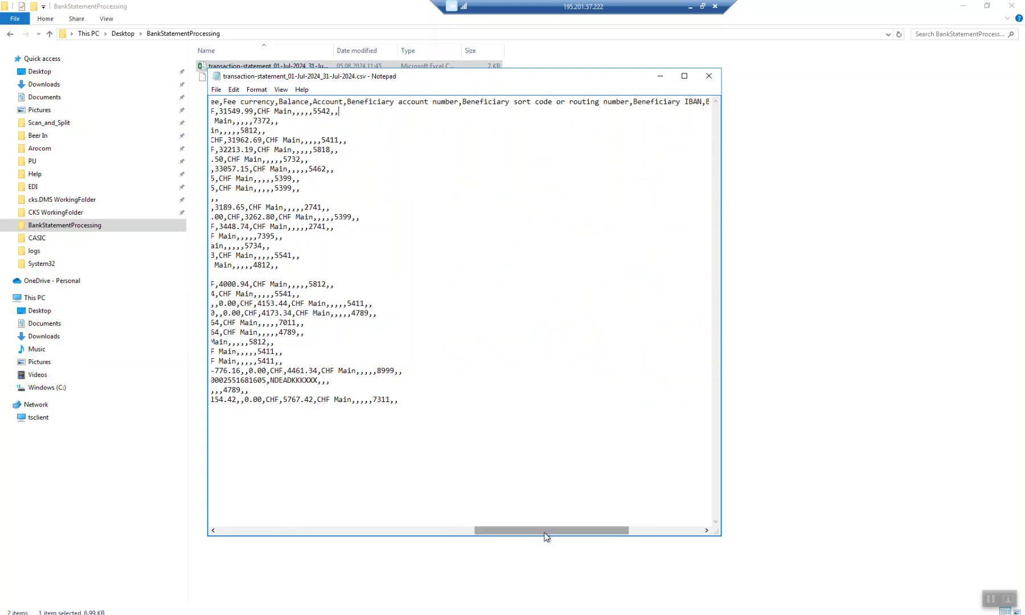
right_click(439, 530)
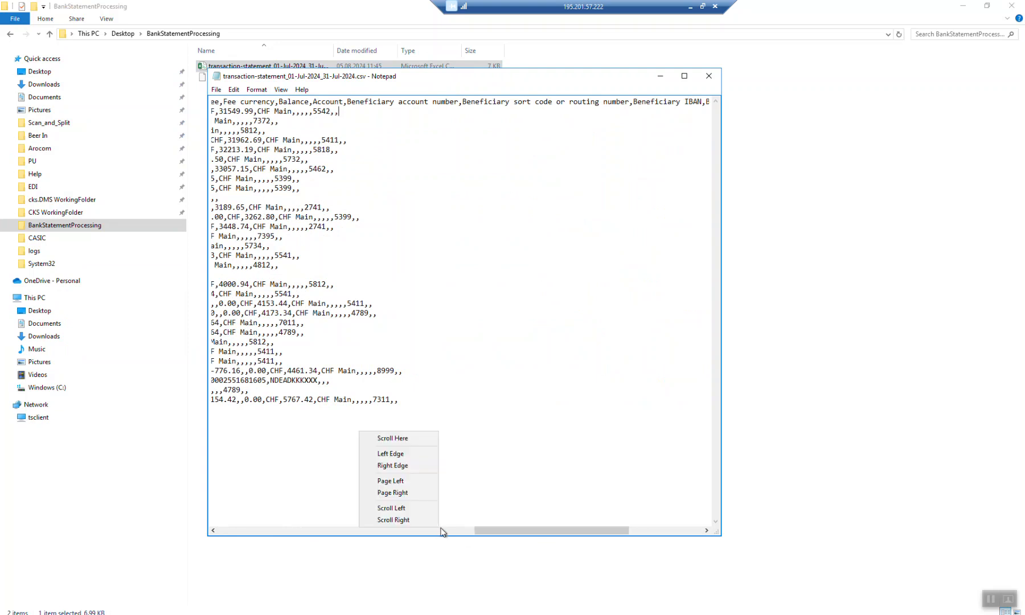
click(448, 531)
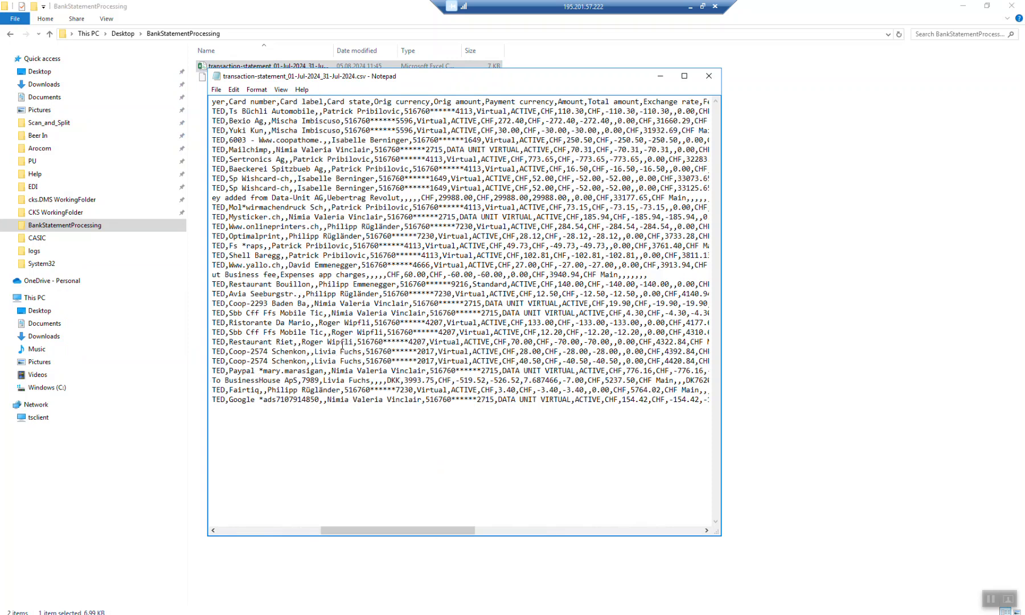
click(709, 76)
key(alt+Tab)
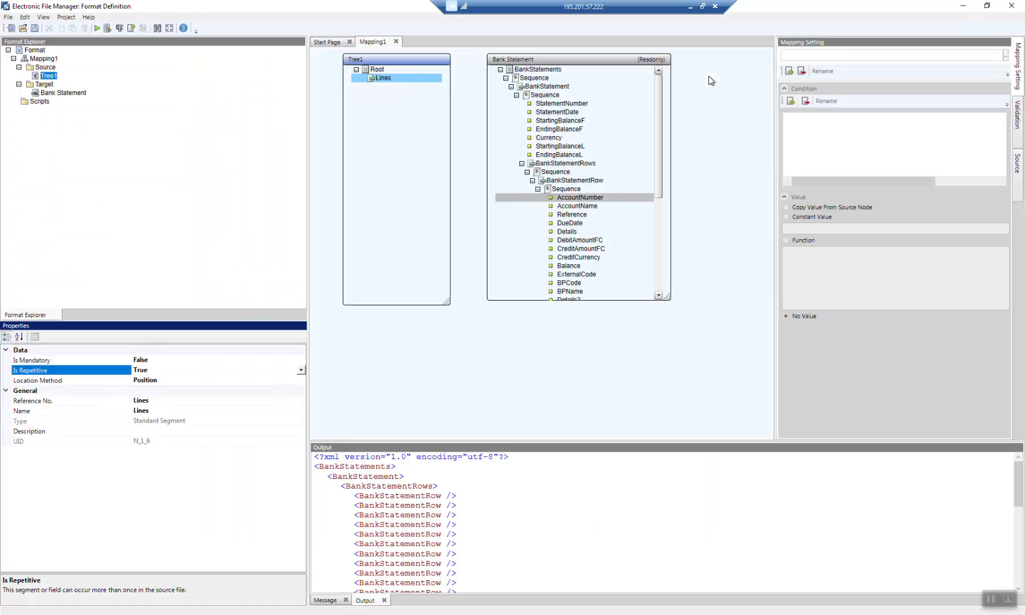
- Choose Regular Expression as the location method of the Lines segment
click(159, 382)
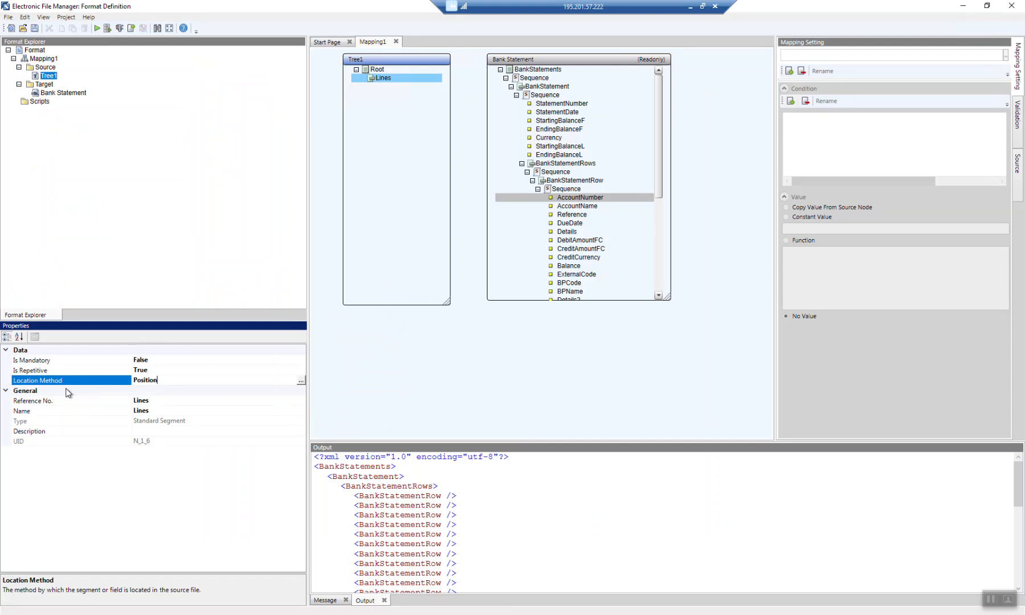
click(301, 382)
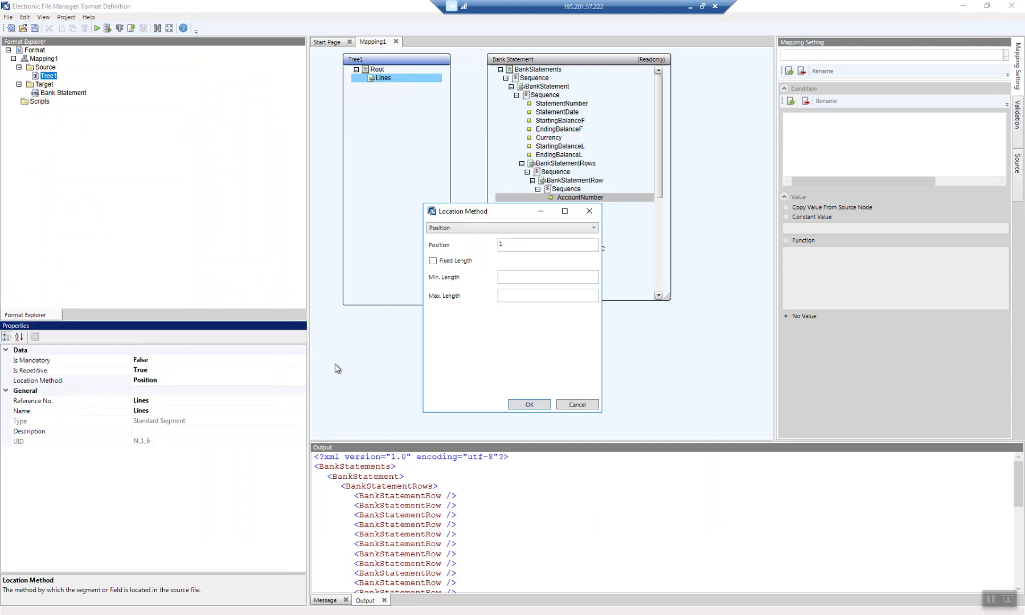
click(555, 231)
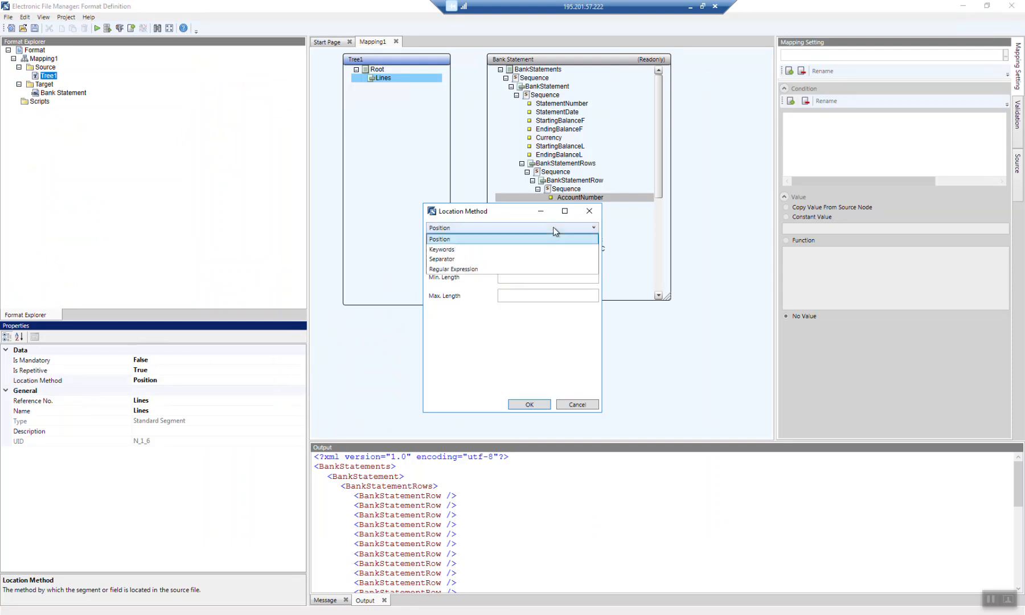
click(567, 269)
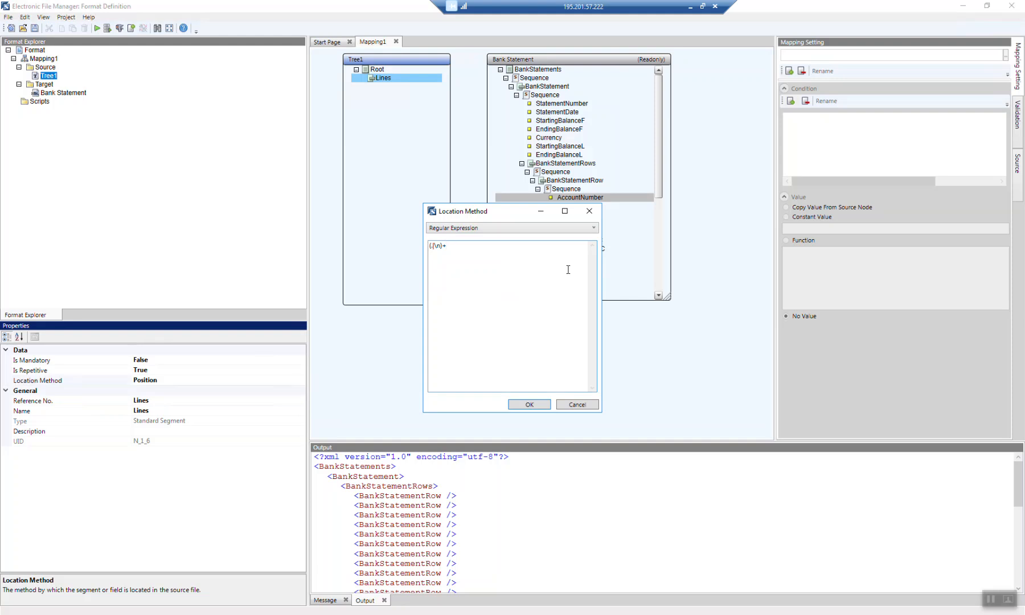
- Replace the default regular expression of the Lines segment with (?<=.*\r\n).* and test-run the format
key(BackSpace)
key(BackSpace)
key(BackSpace)
key(BackSpace)
key(BackSpace)
key(BackSpace)
key(BackSpace)
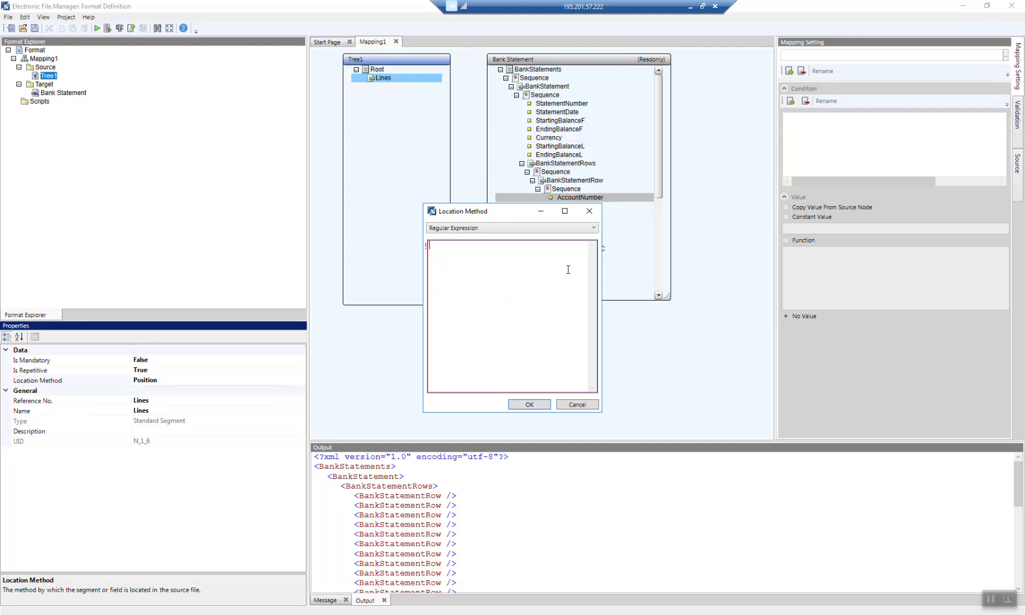
text((?<=.*\r\n).*)
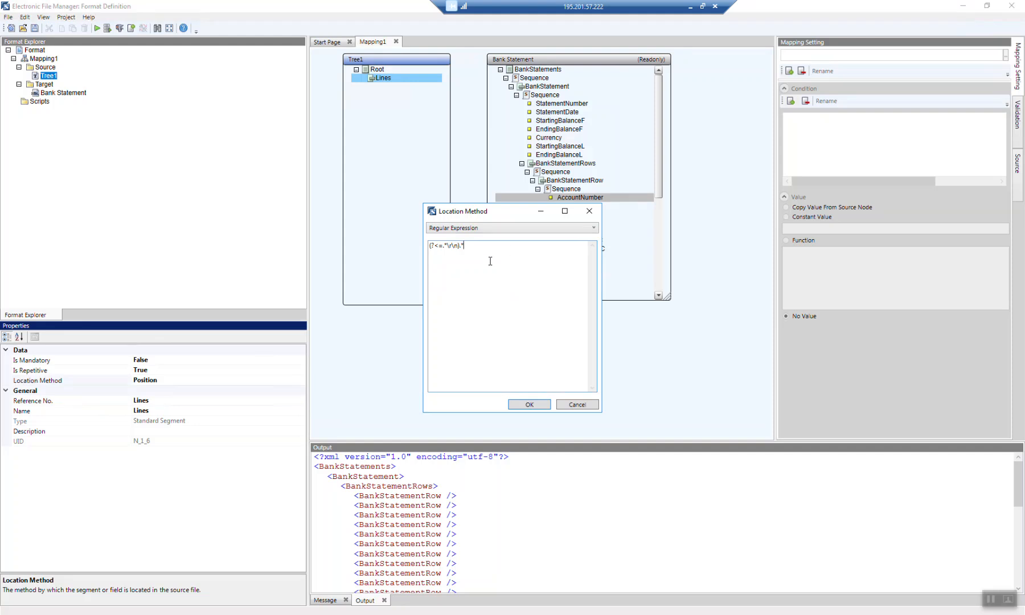
drag(446, 246, 461, 246)
click(484, 256)
click(532, 404)
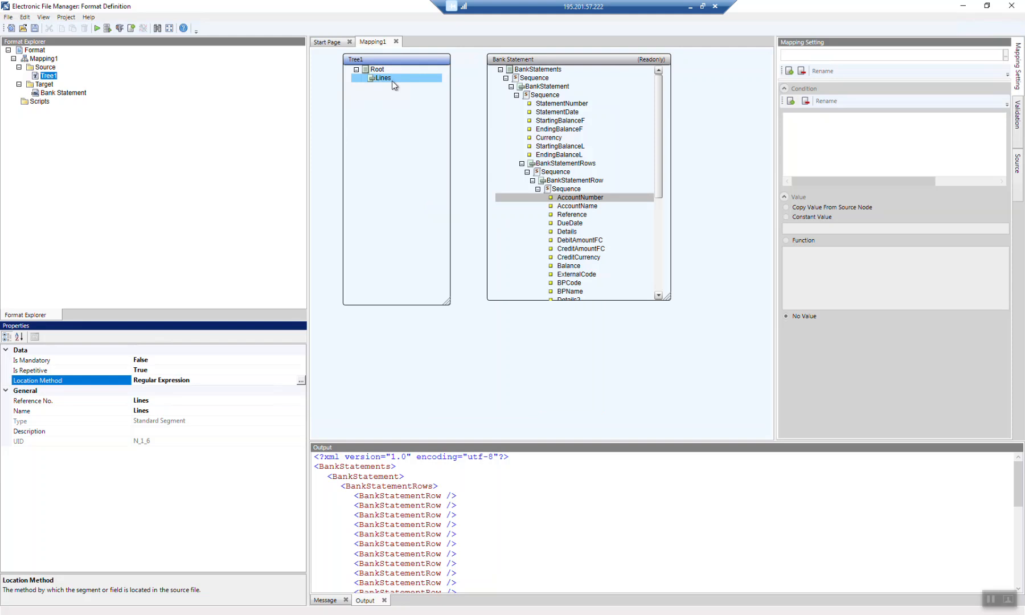
click(97, 29)
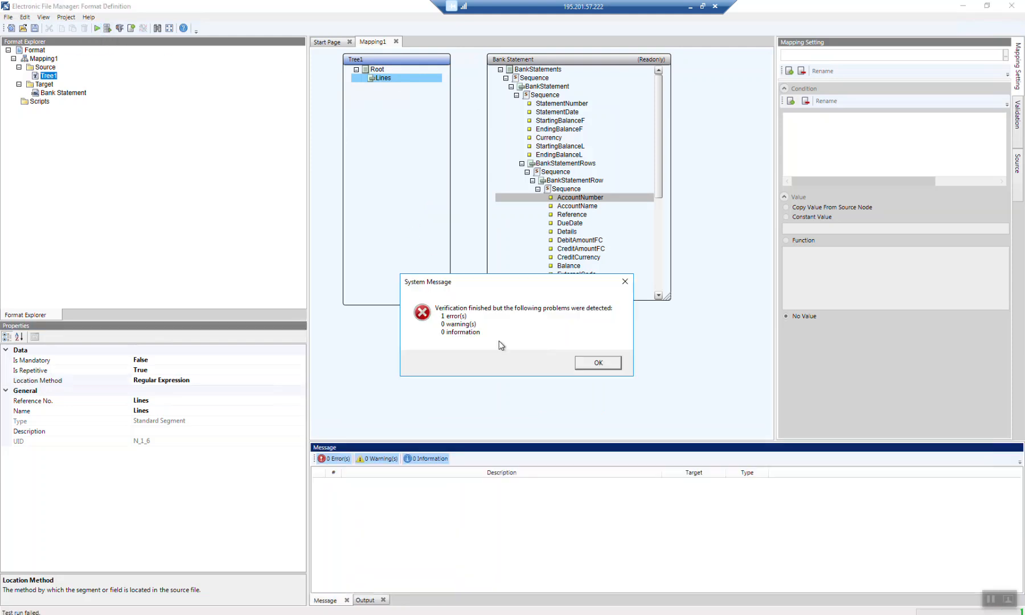
click(610, 367)
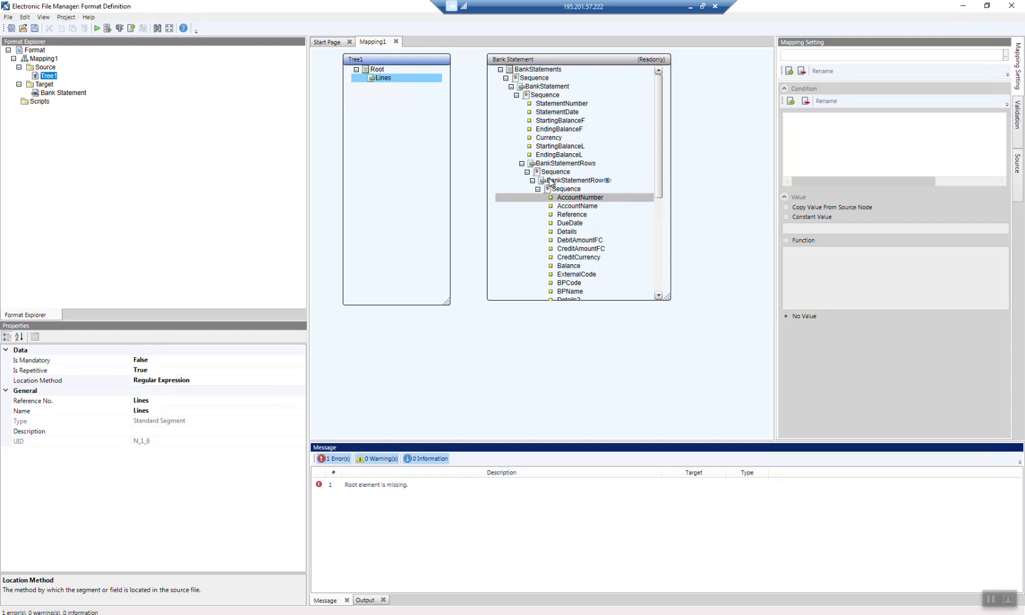
- Map the Lines segment to the Sequence node directly under BankStatementRows and test-run the format
click(411, 78)
drag(411, 77, 555, 172)
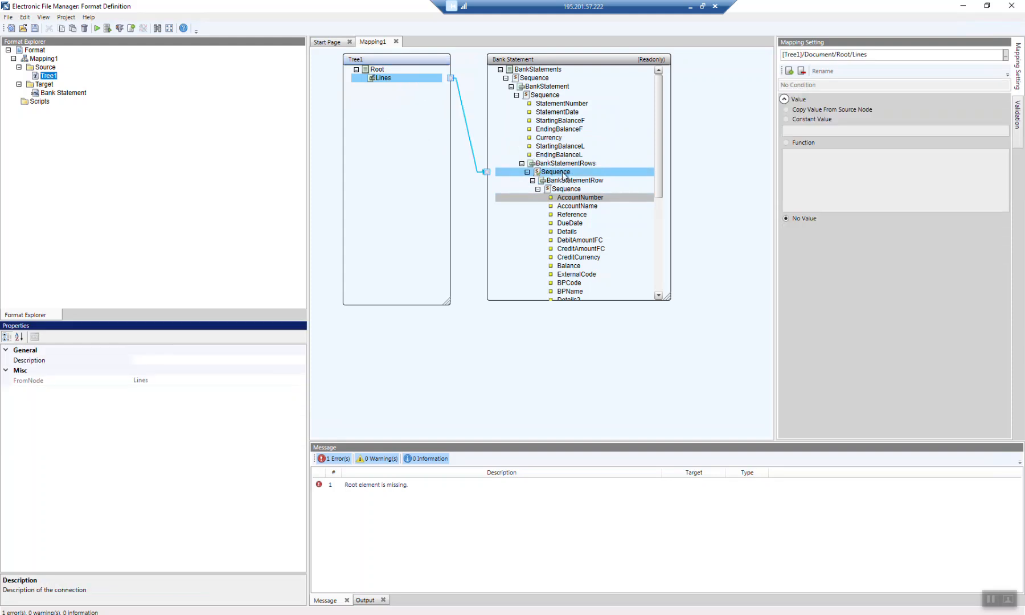
click(98, 28)
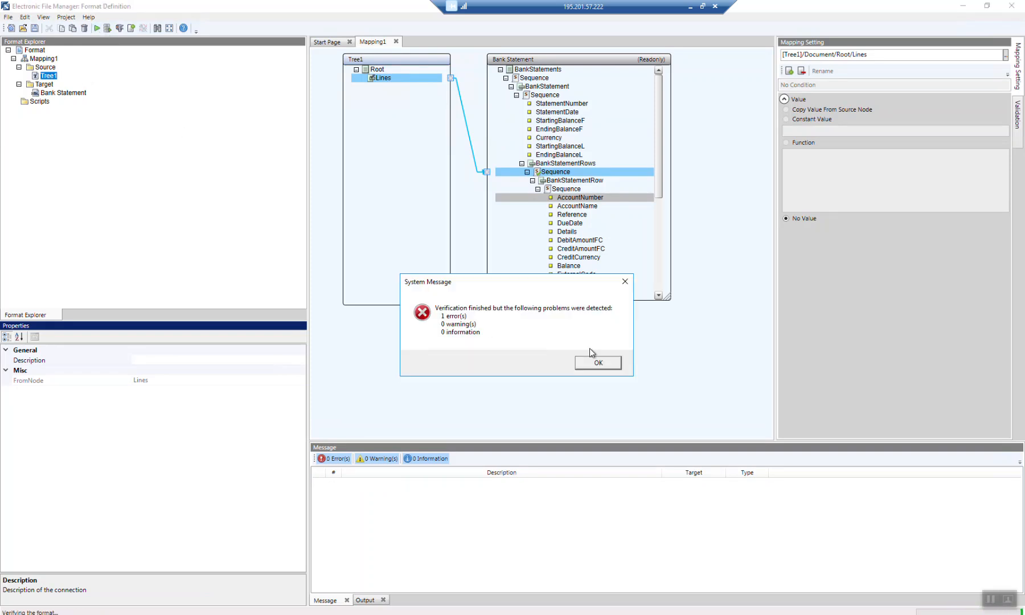
click(599, 364)
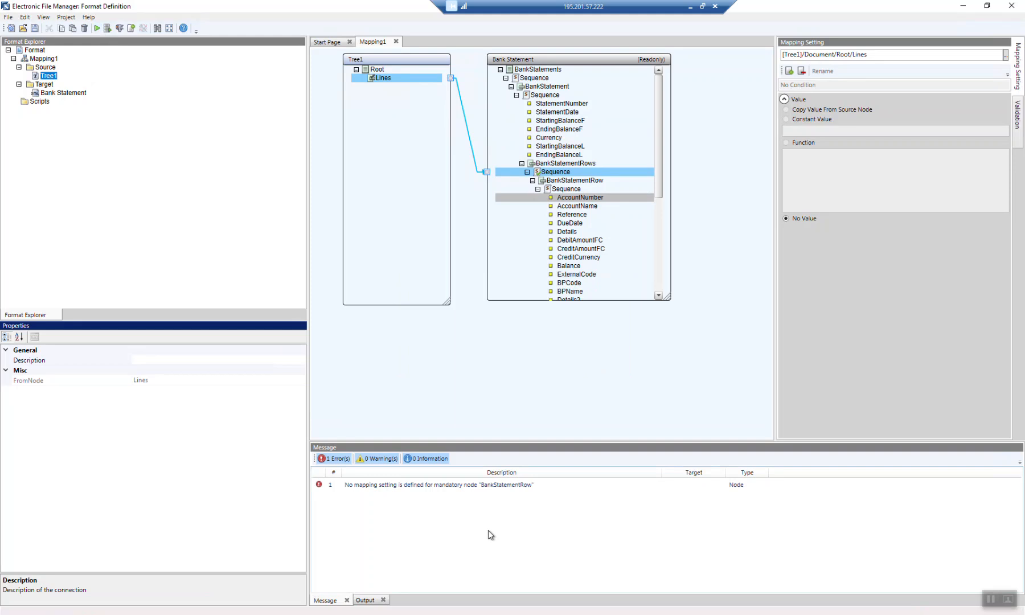
- Redirect the Lines mapping to the BankStatementRow node and check the XML output of a test run in an enlarged output area
drag(486, 173, 524, 184)
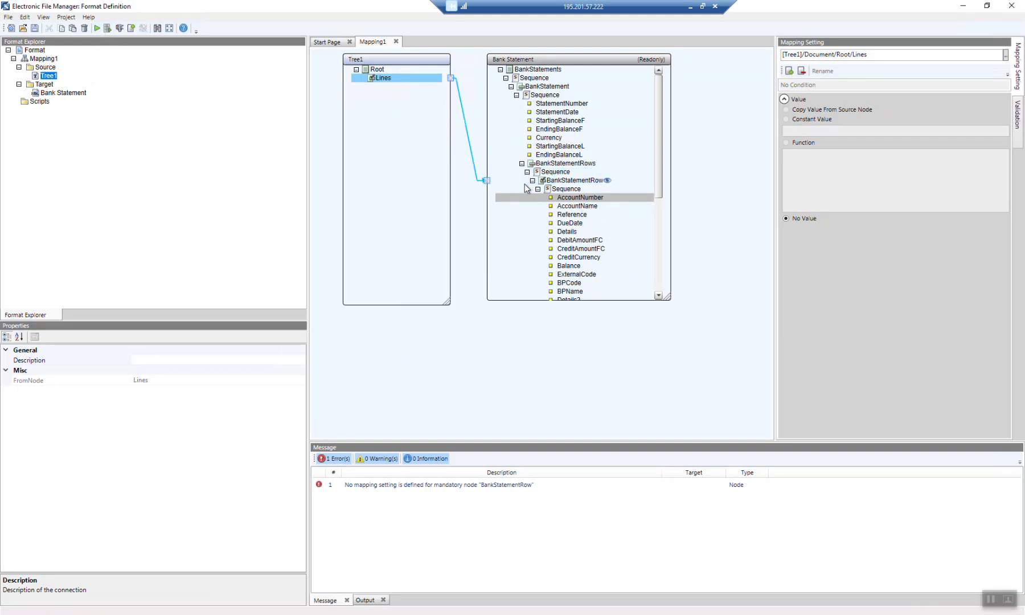
click(98, 28)
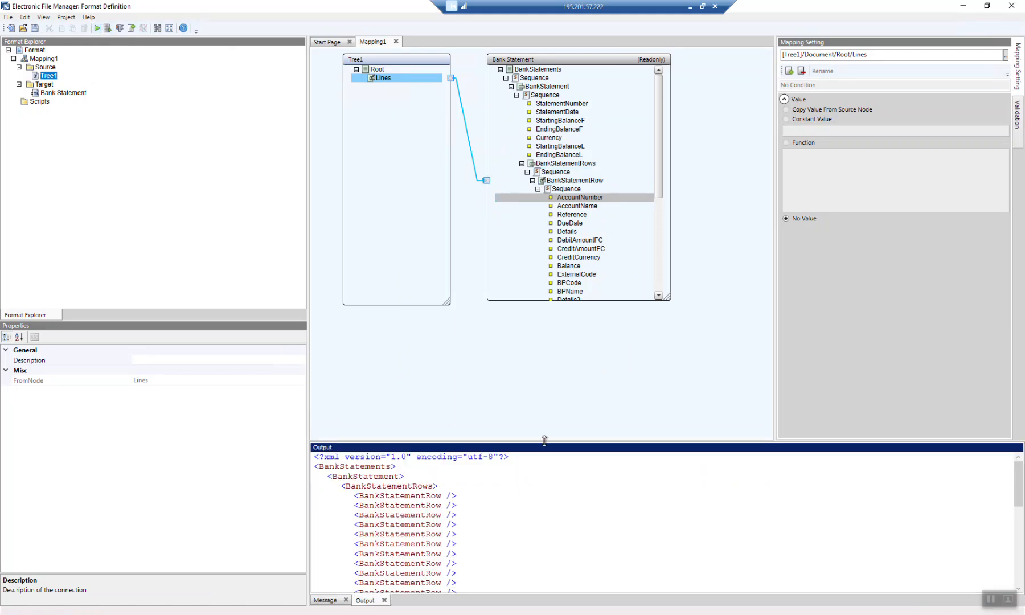
drag(544, 438, 509, 364)
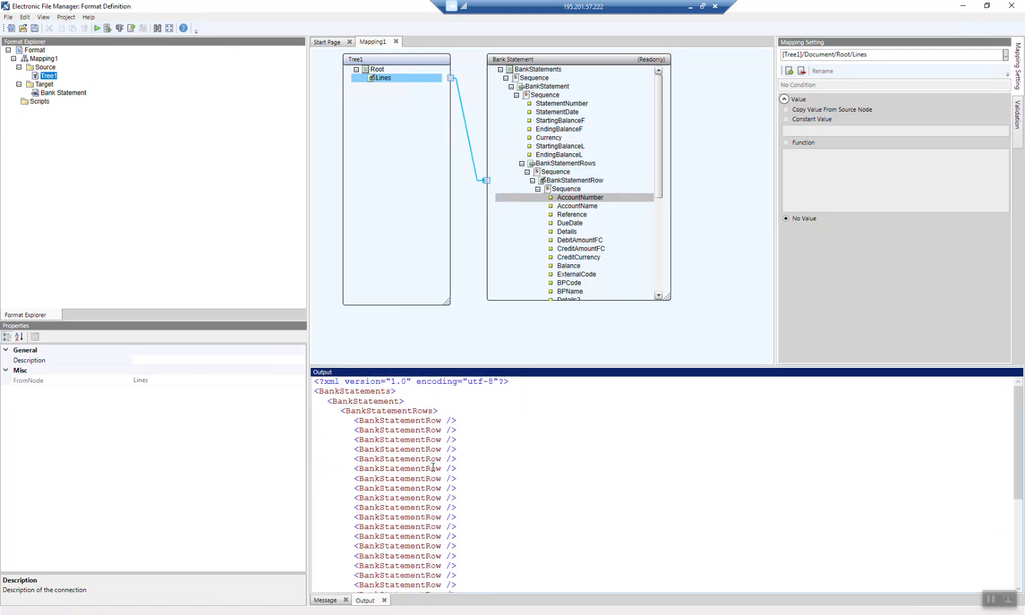
scroll(440, 494, down, 6)
scroll(439, 494, up, 6)
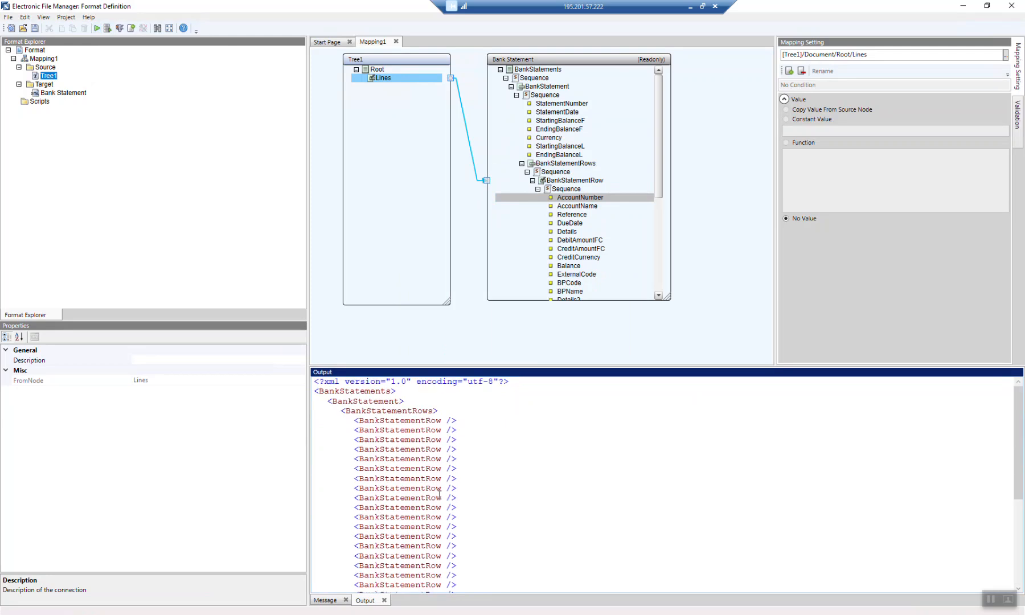